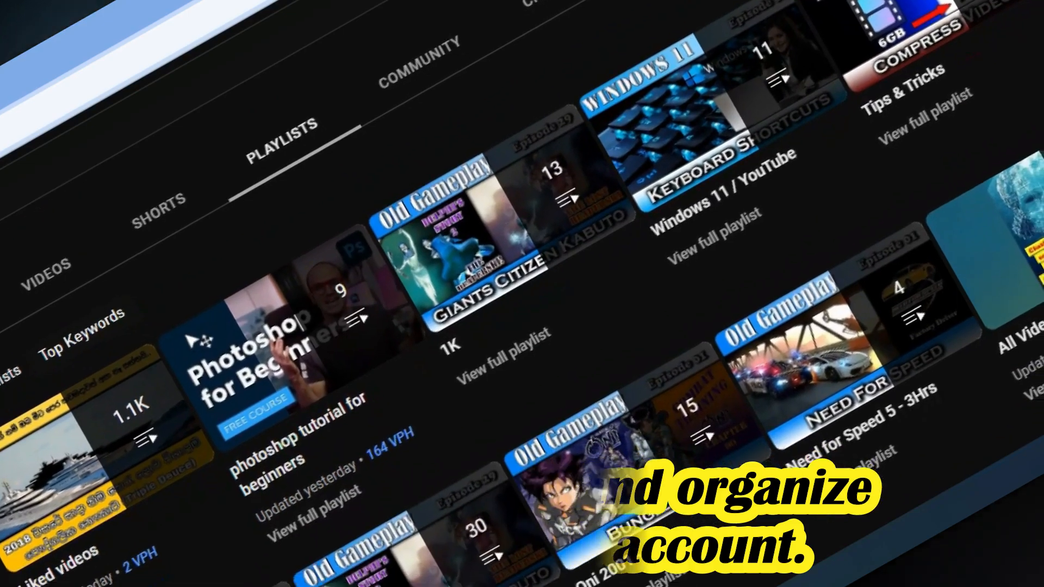
Step: Look through the channel's playlists and examine the videos in the "photoshop tutorial for beginners" playlist
{"action": "scroll", "coordinate": [522, 326], "scroll_direction": "down", "scroll_amount": 2}
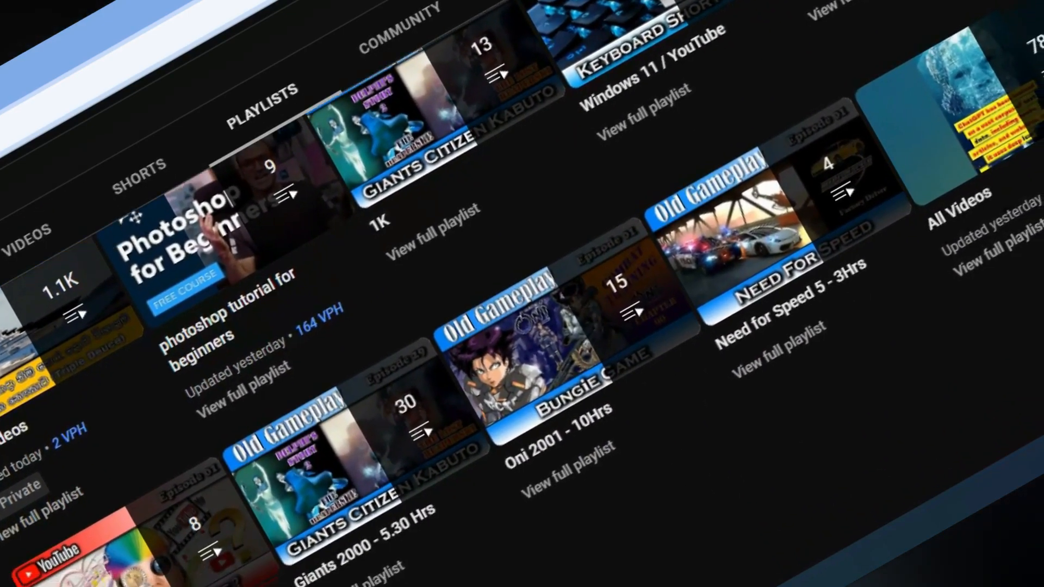
{"action": "scroll", "coordinate": [522, 327], "scroll_direction": "up", "scroll_amount": 2}
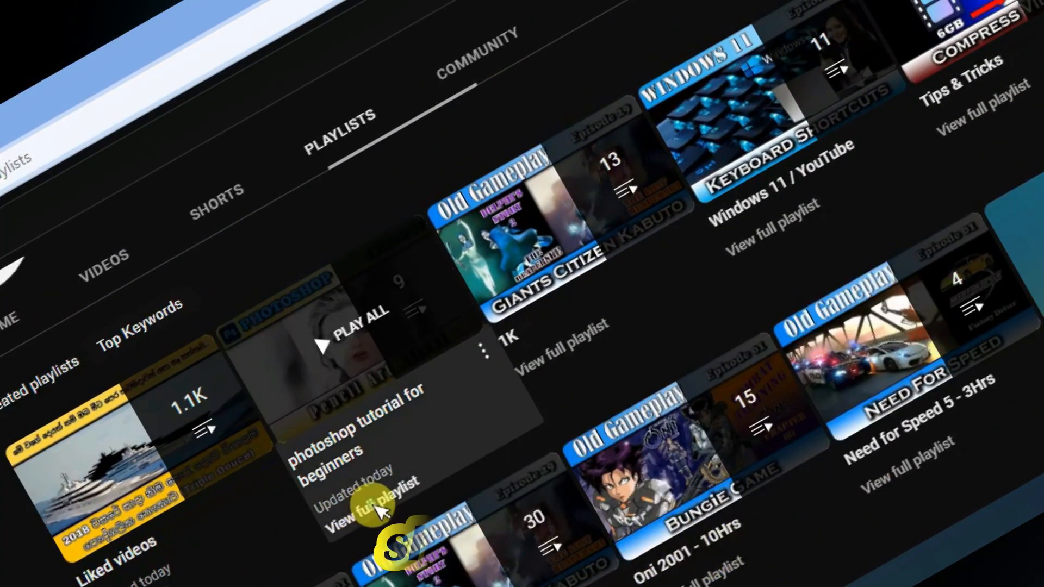
{"action": "left_click", "coordinate": [375, 510]}
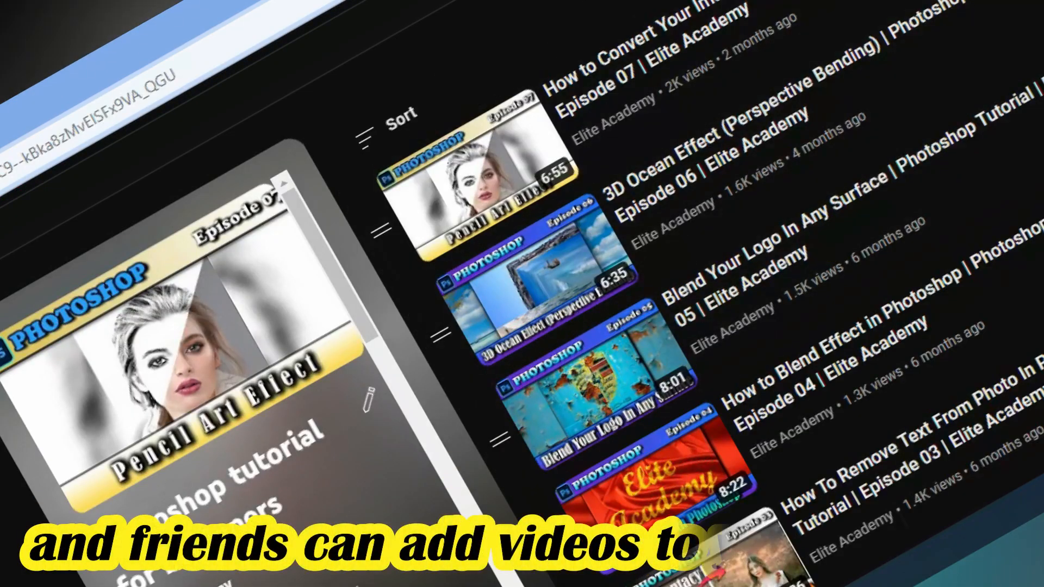
{"action": "left_click_drag", "start_coordinate": [356, 308], "coordinate": [368, 273]}
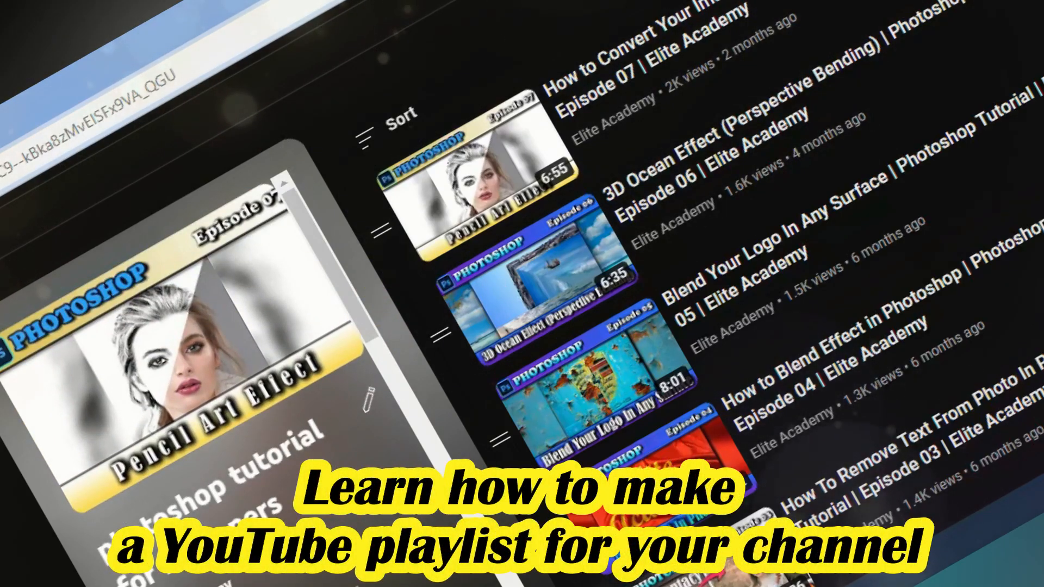
{"action": "scroll", "coordinate": [679, 294], "scroll_direction": "down", "scroll_amount": 5}
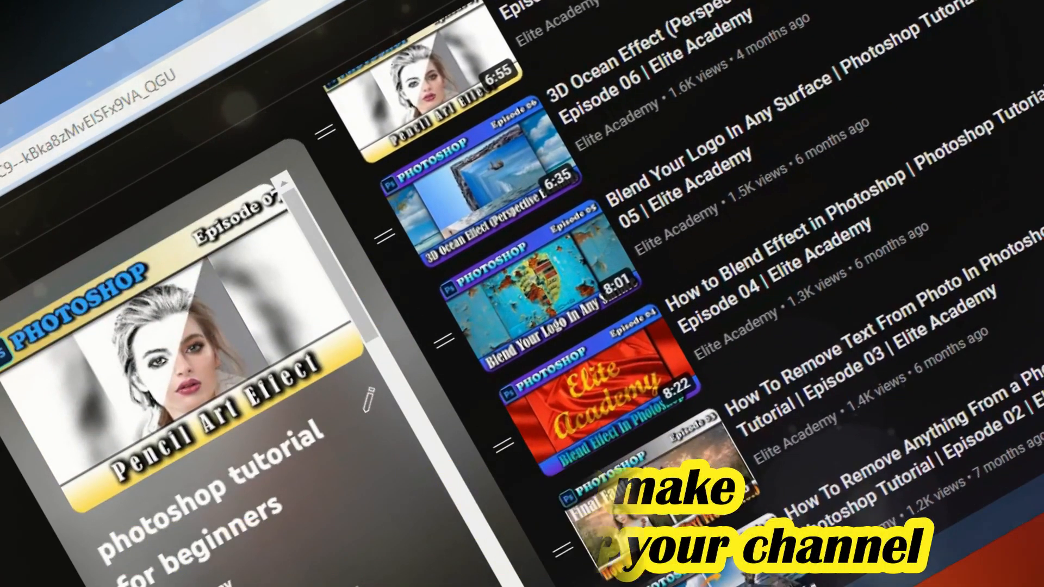
{"action": "scroll", "coordinate": [571, 294], "scroll_direction": "down", "scroll_amount": 5}
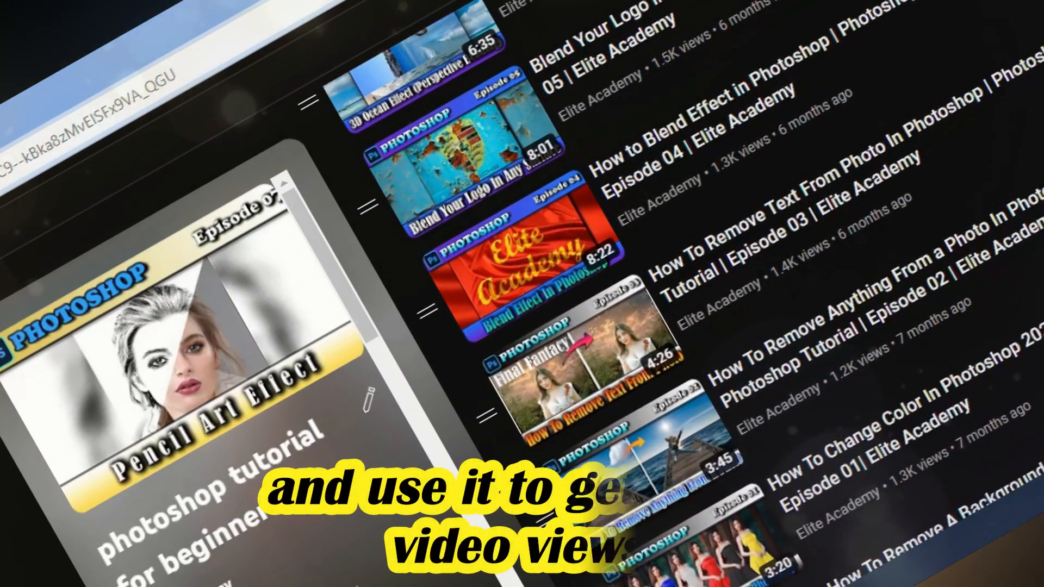
{"action": "scroll", "coordinate": [570, 294], "scroll_direction": "down", "scroll_amount": 4}
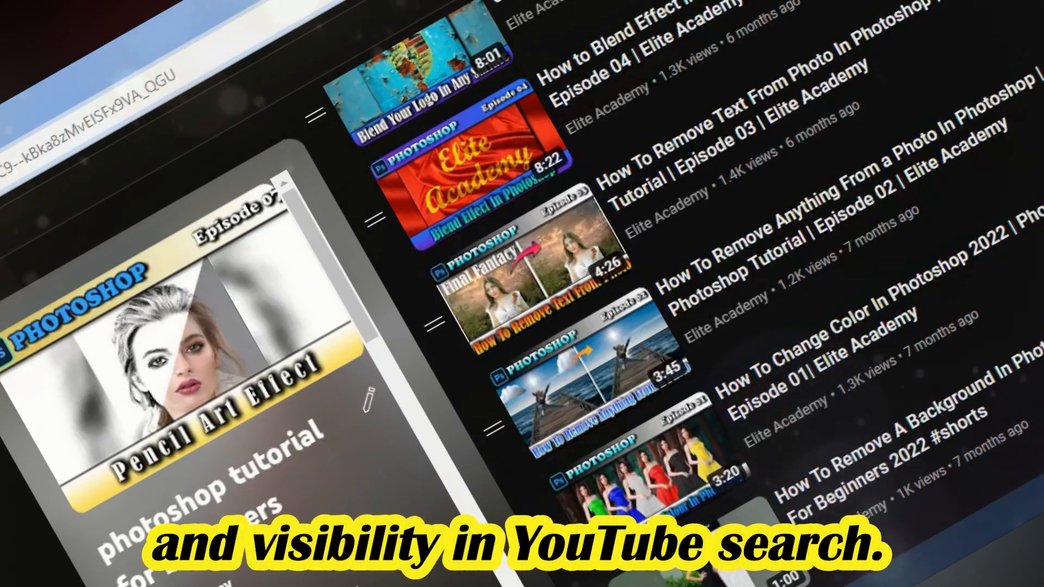
{"action": "scroll", "coordinate": [652, 293], "scroll_direction": "down", "scroll_amount": 2}
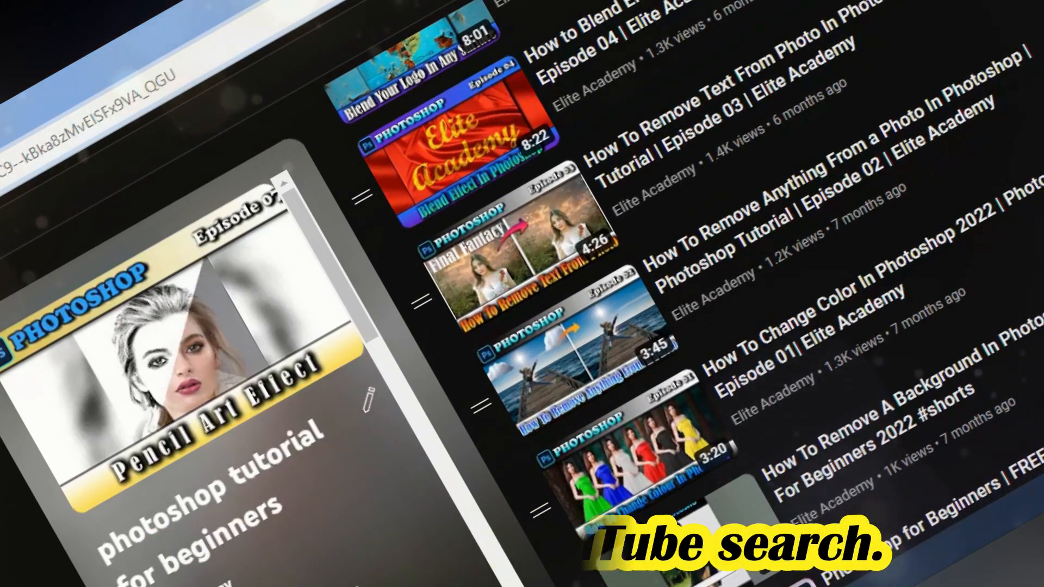
{"action": "scroll", "coordinate": [652, 293], "scroll_direction": "up", "scroll_amount": 3}
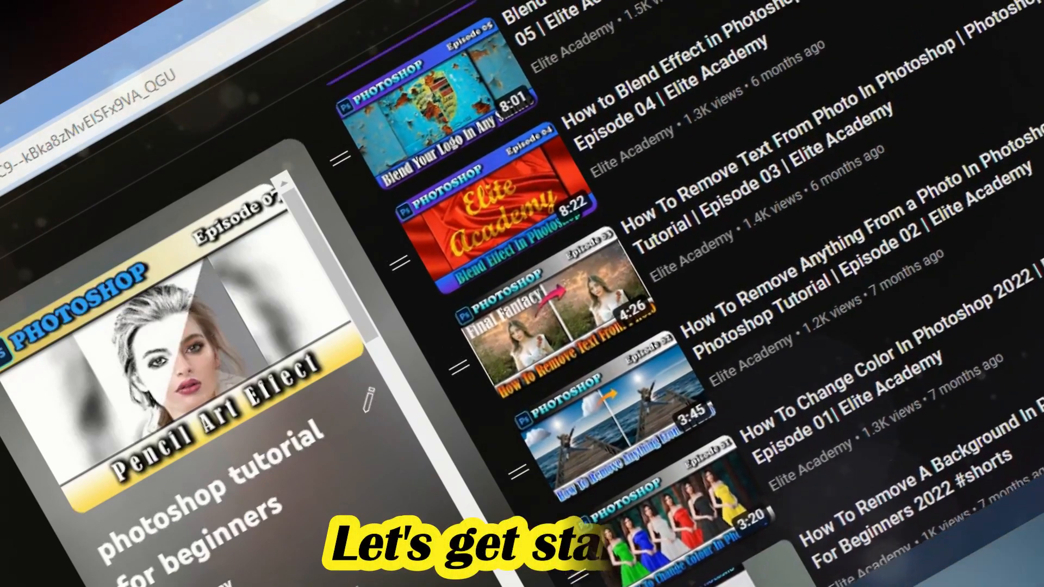
{"action": "scroll", "coordinate": [652, 293], "scroll_direction": "up", "scroll_amount": 5}
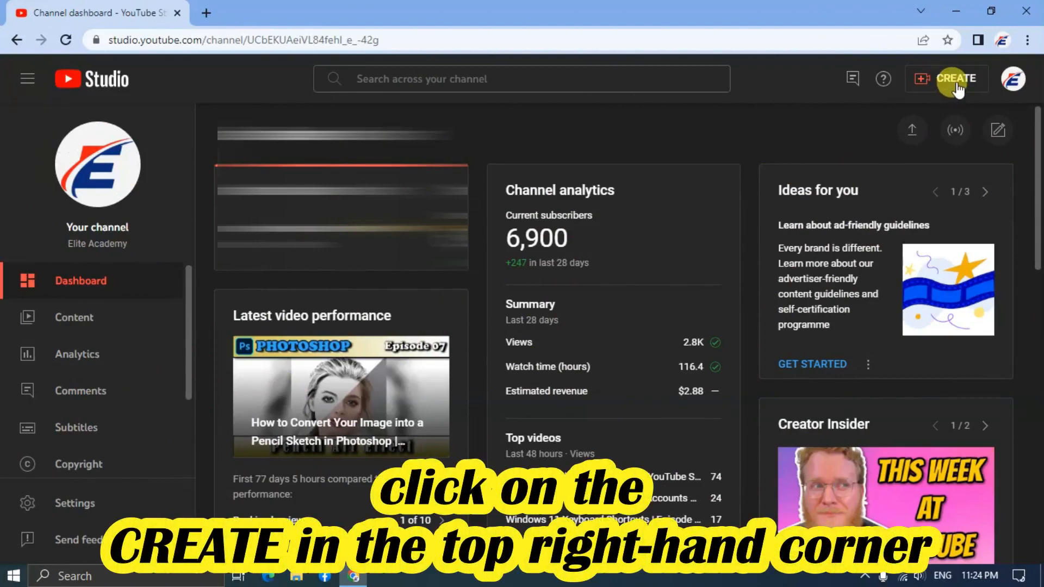
Step: Start a new playlist titled "photoshop tutorial for beginners" and paste the prepared Adobe Photoshop text as its description
{"action": "left_click", "coordinate": [957, 86]}
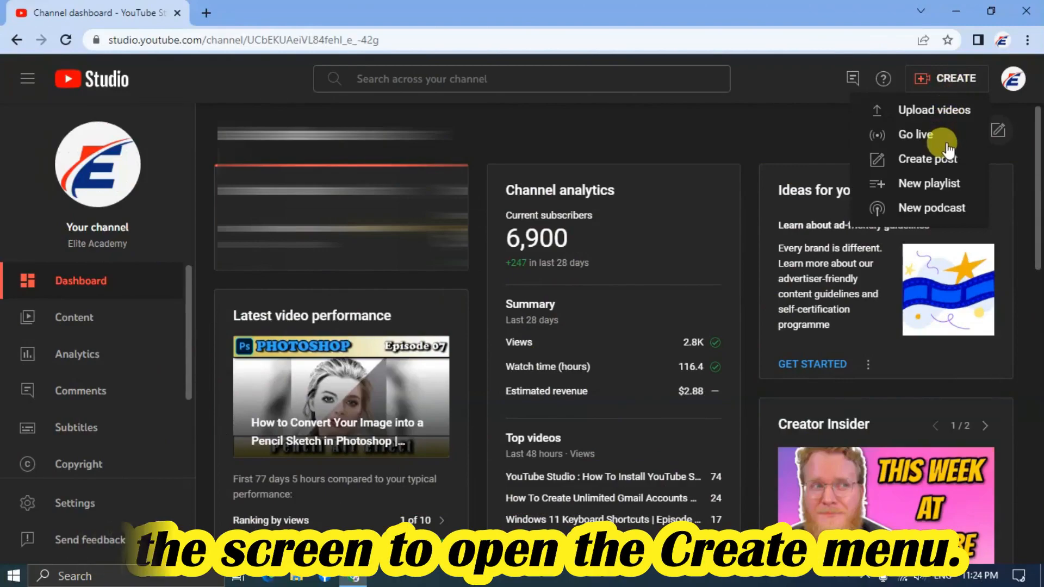
{"action": "left_click", "coordinate": [942, 185]}
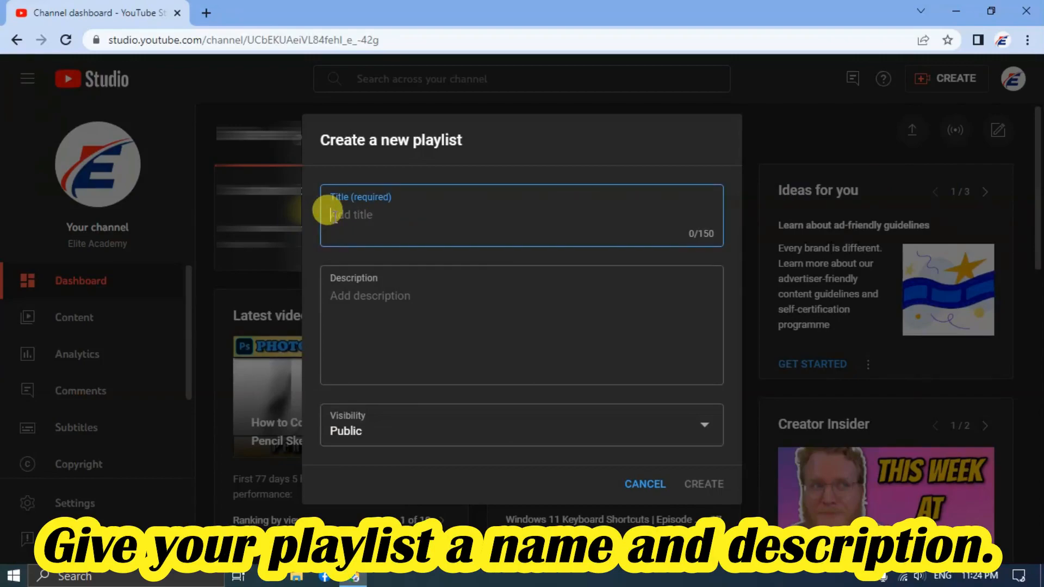
{"action": "type", "text": "photoshop tutorial for beginners"}
{"action": "left_click", "coordinate": [399, 296]}
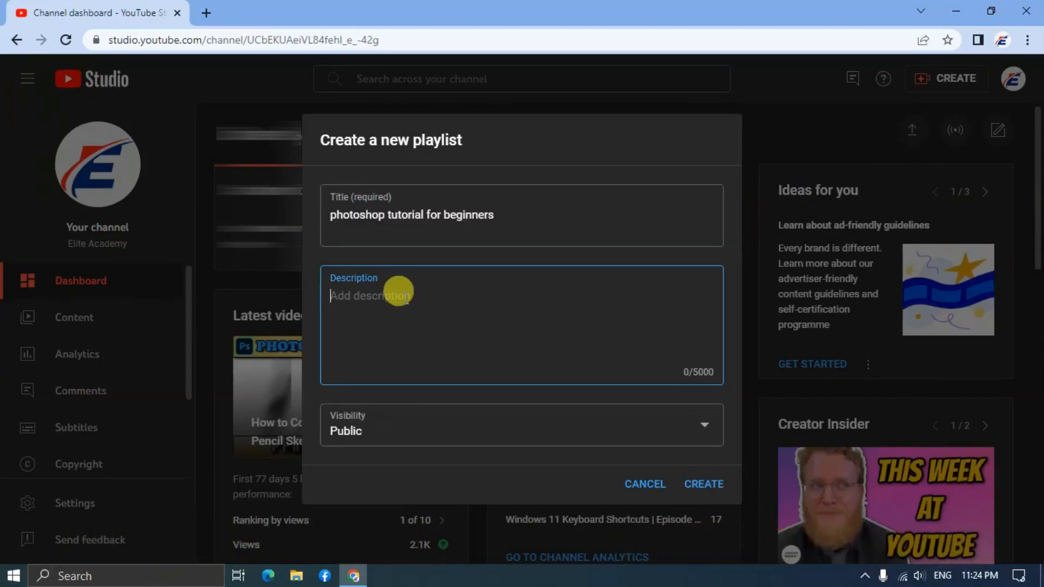
{"action": "key", "text": "ctrl+v"}
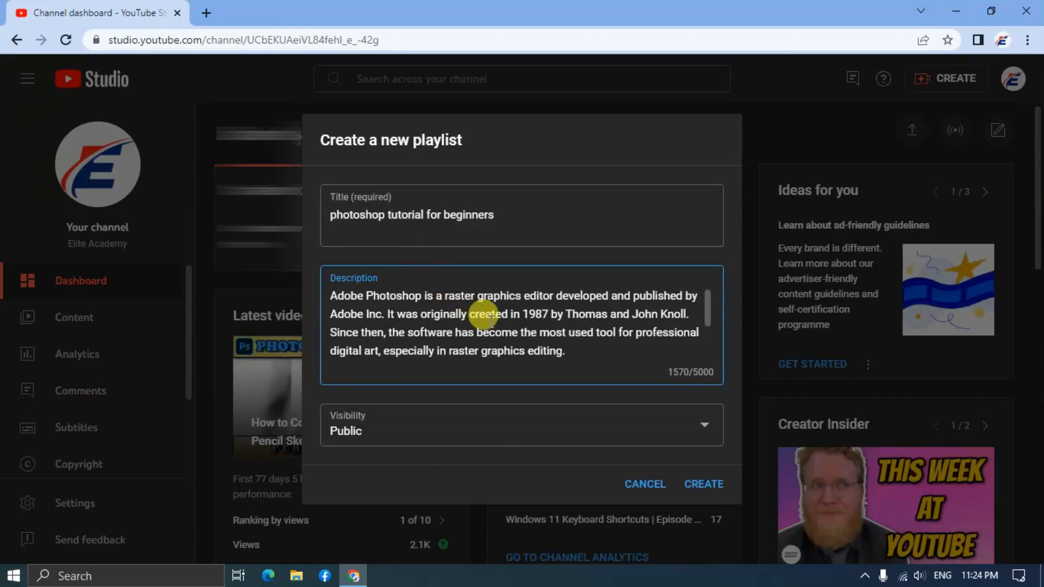
{"action": "left_click_drag", "start_coordinate": [708, 311], "coordinate": [708, 339]}
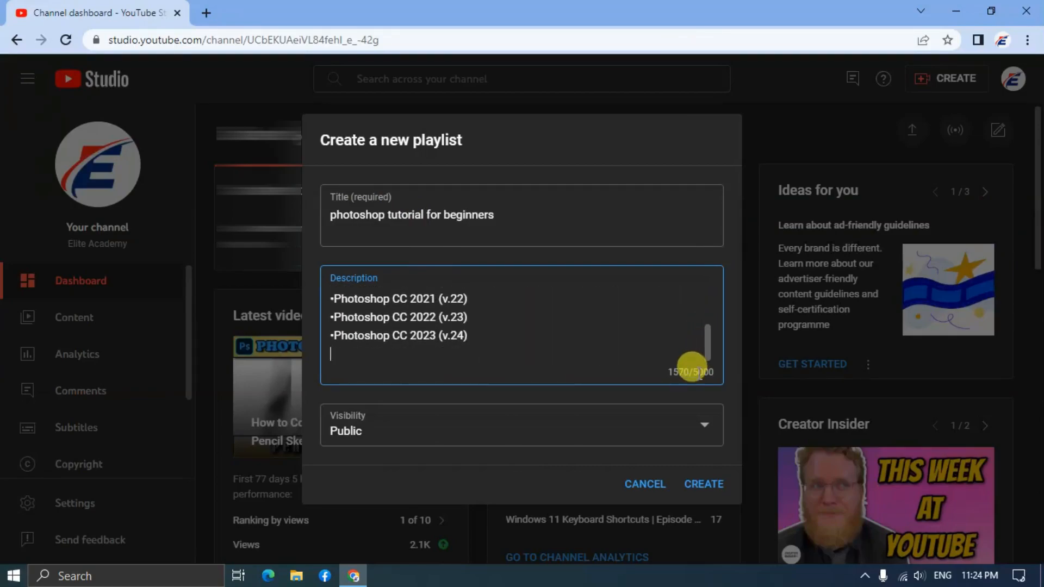
Step: Set the new playlist's visibility to Public and create it
{"action": "left_click", "coordinate": [704, 429]}
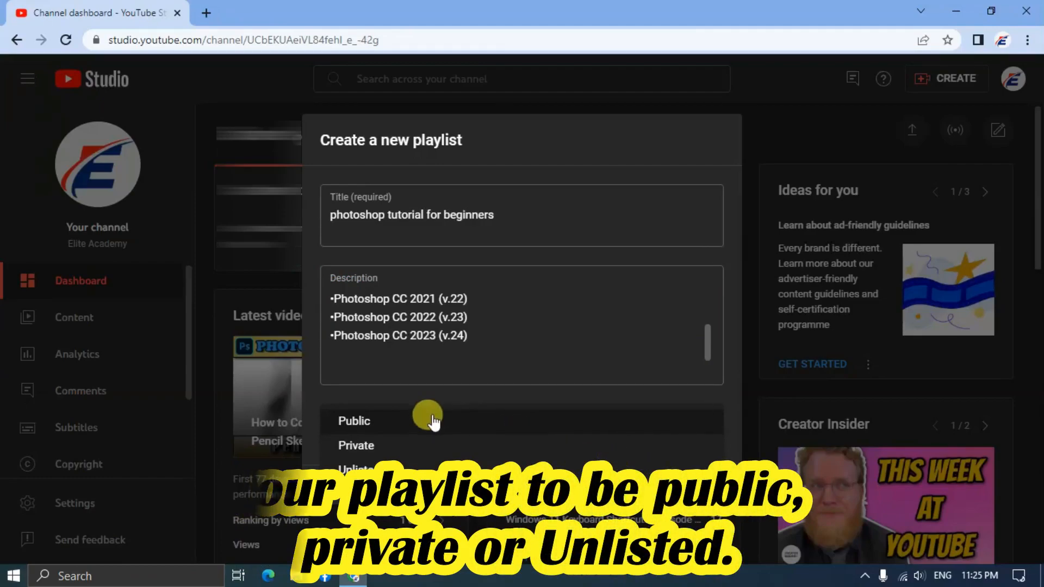
{"action": "left_click", "coordinate": [392, 427]}
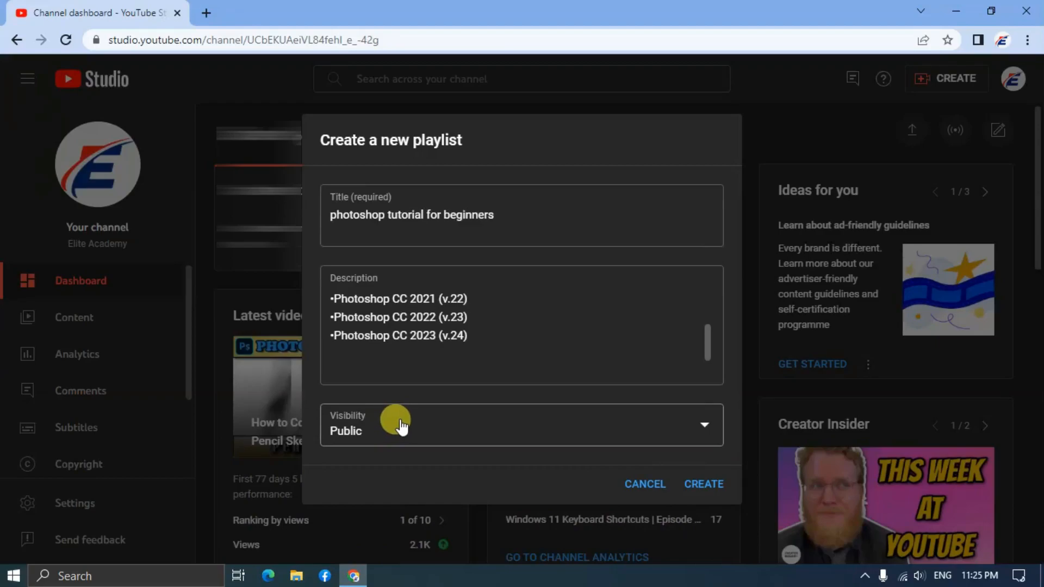
{"action": "left_click", "coordinate": [706, 483]}
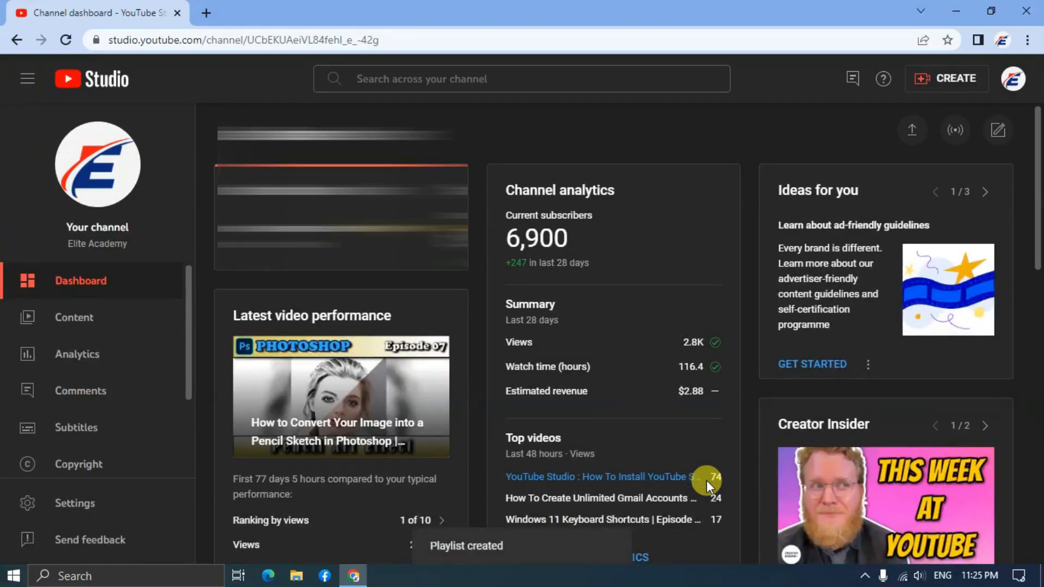
Step: Find the new "photoshop tutorial for beginners" playlist in the channel content and open it for editing on YouTube
{"action": "left_click", "coordinate": [90, 321]}
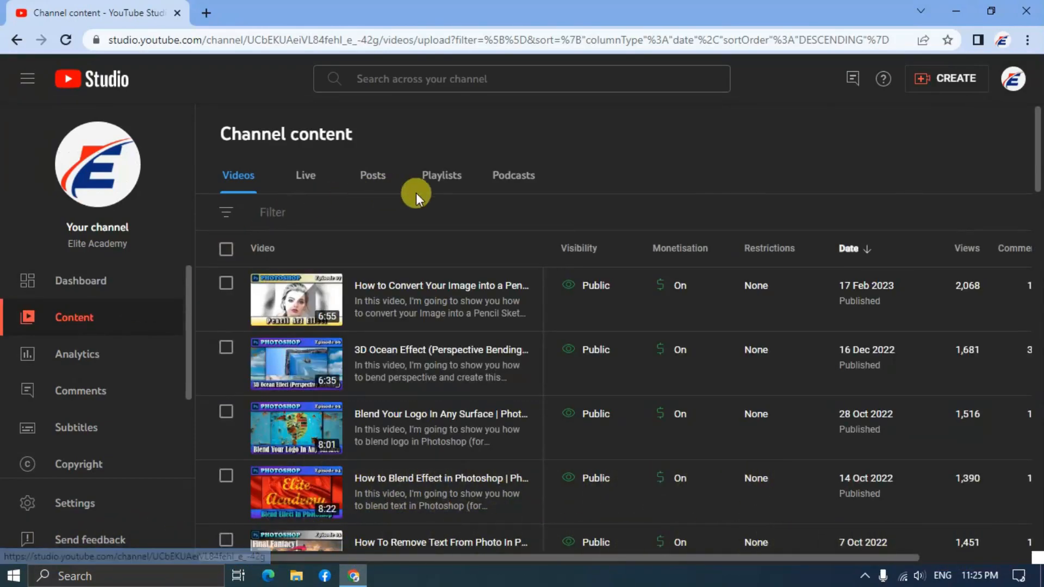
{"action": "left_click", "coordinate": [451, 179]}
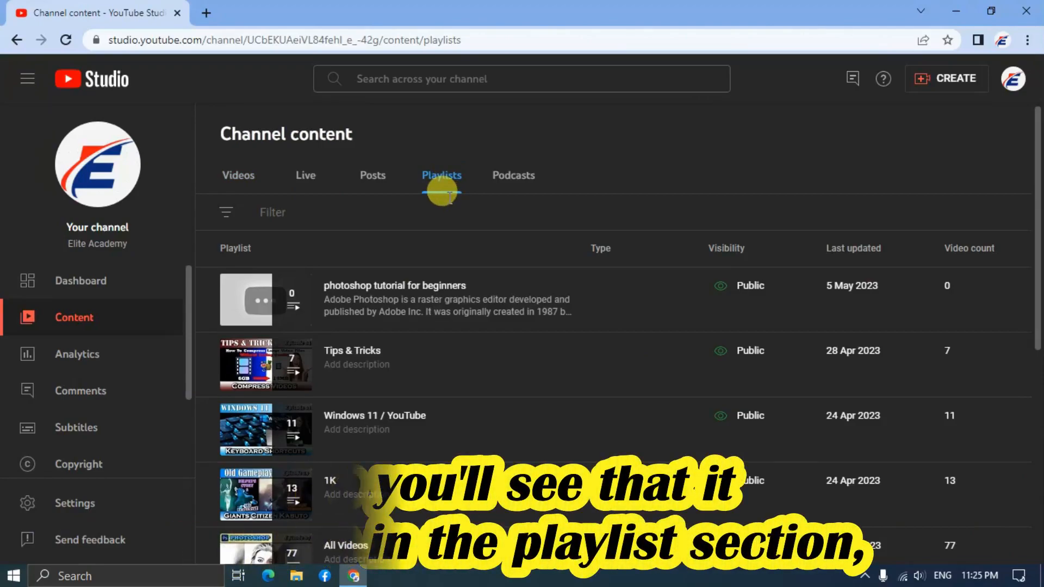
{"action": "mouse_move", "coordinate": [352, 302]}
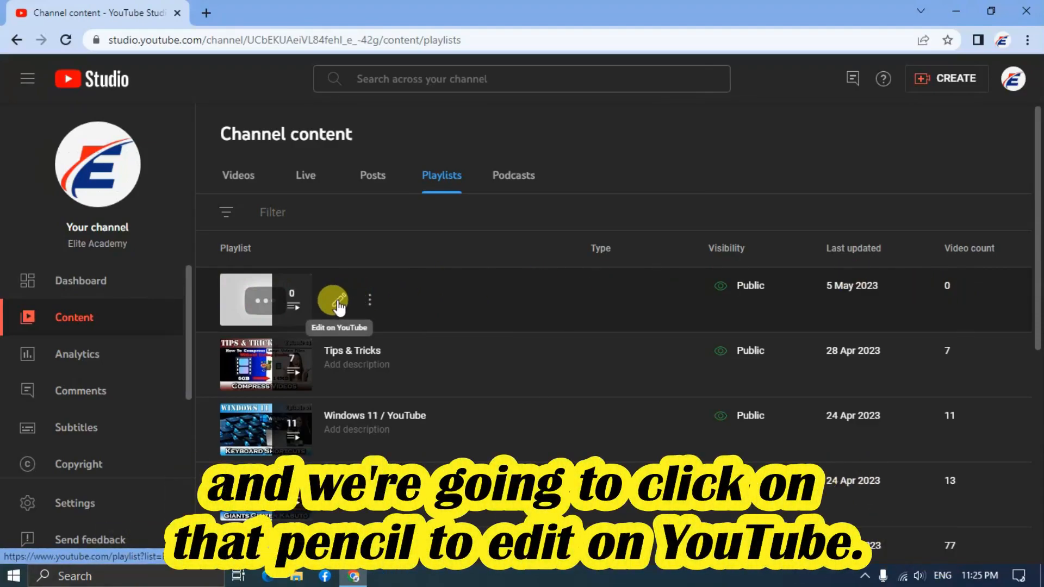
{"action": "left_click", "coordinate": [338, 302]}
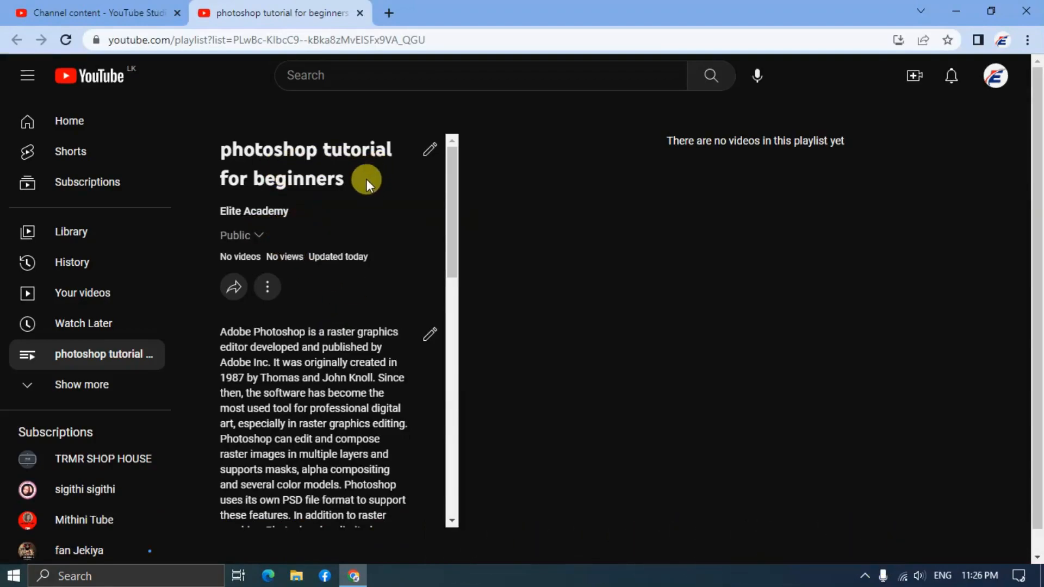
{"action": "mouse_move", "coordinate": [454, 249]}
{"action": "left_mouse_down"}
{"action": "mouse_move", "coordinate": [443, 506]}
{"action": "mouse_move", "coordinate": [456, 455]}
{"action": "mouse_move", "coordinate": [459, 236]}
{"action": "left_mouse_up"}
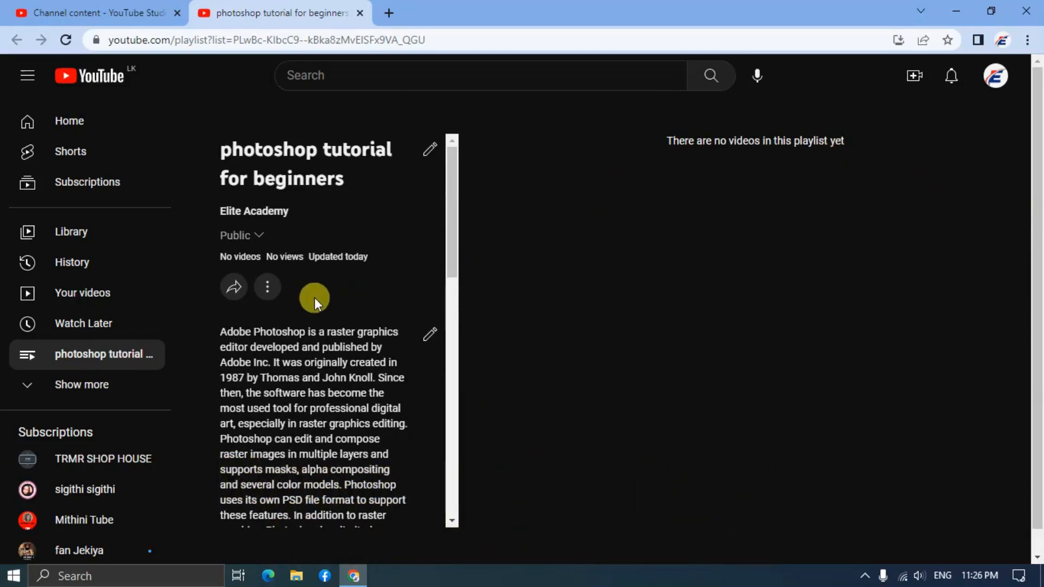
Step: Start adding videos to the playlist and select Photoshop Episodes 07, 06, 05 and 04 from the channel's own videos
{"action": "left_click", "coordinate": [268, 288]}
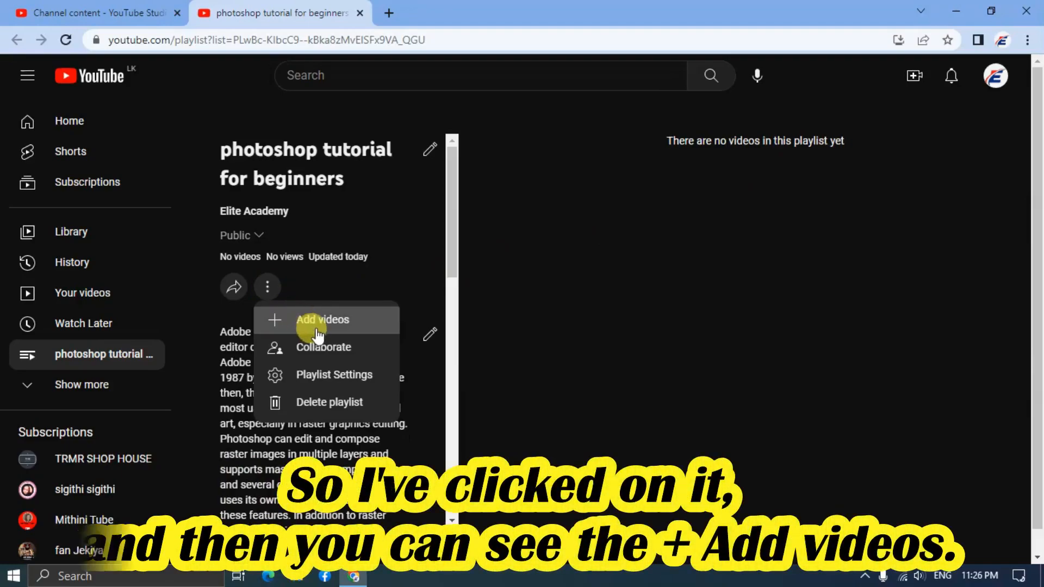
{"action": "left_click", "coordinate": [356, 322]}
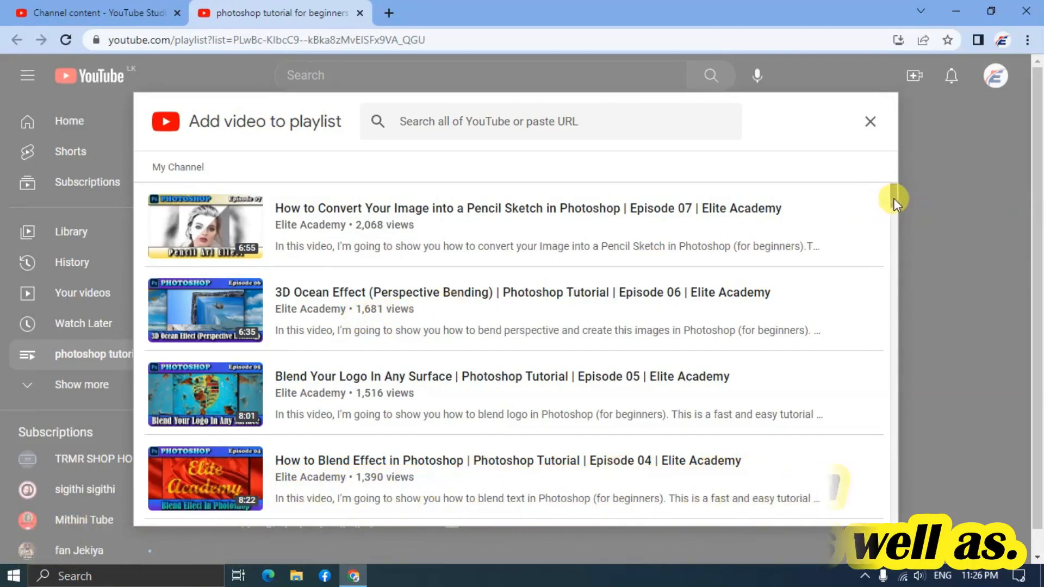
{"action": "left_click_drag", "start_coordinate": [895, 197], "coordinate": [911, 253]}
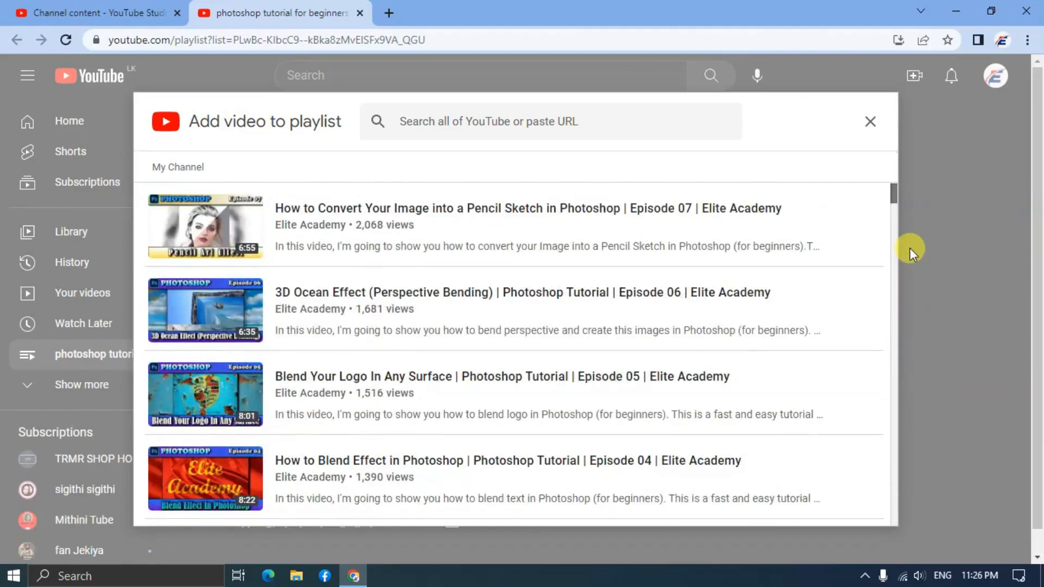
{"action": "left_click", "coordinate": [510, 231]}
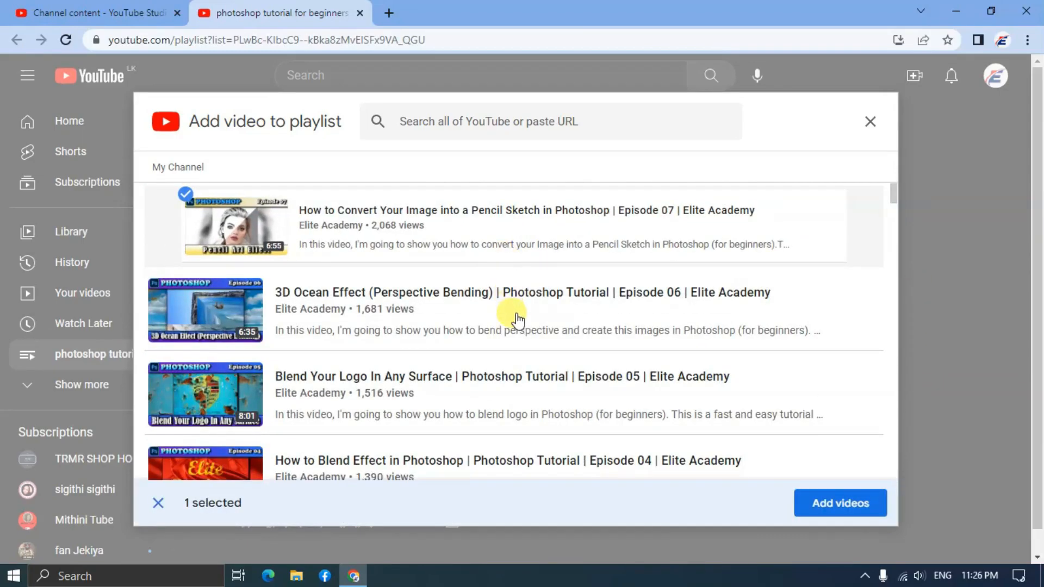
{"action": "left_click", "coordinate": [517, 320]}
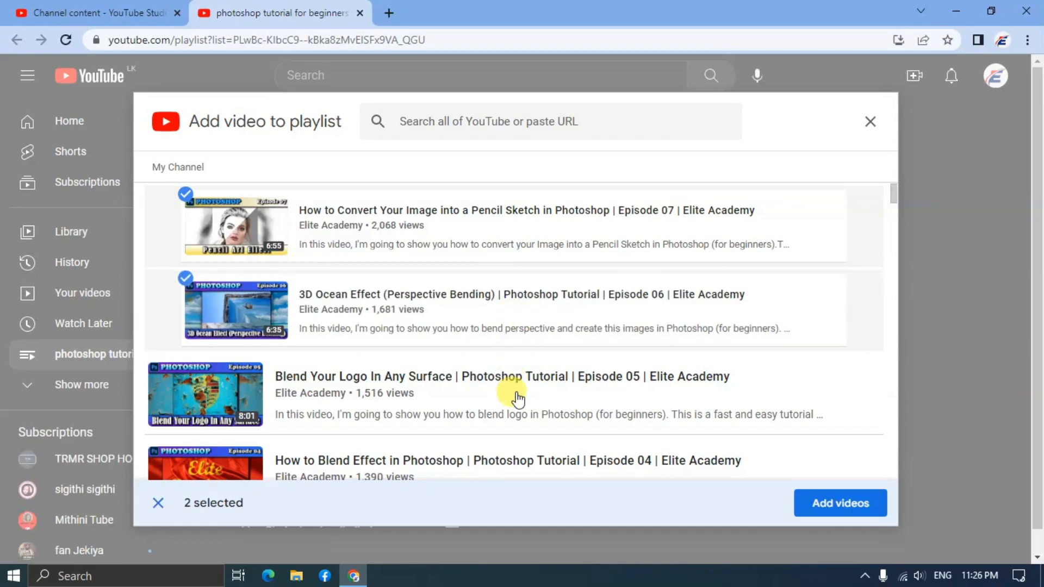
{"action": "left_click", "coordinate": [516, 400]}
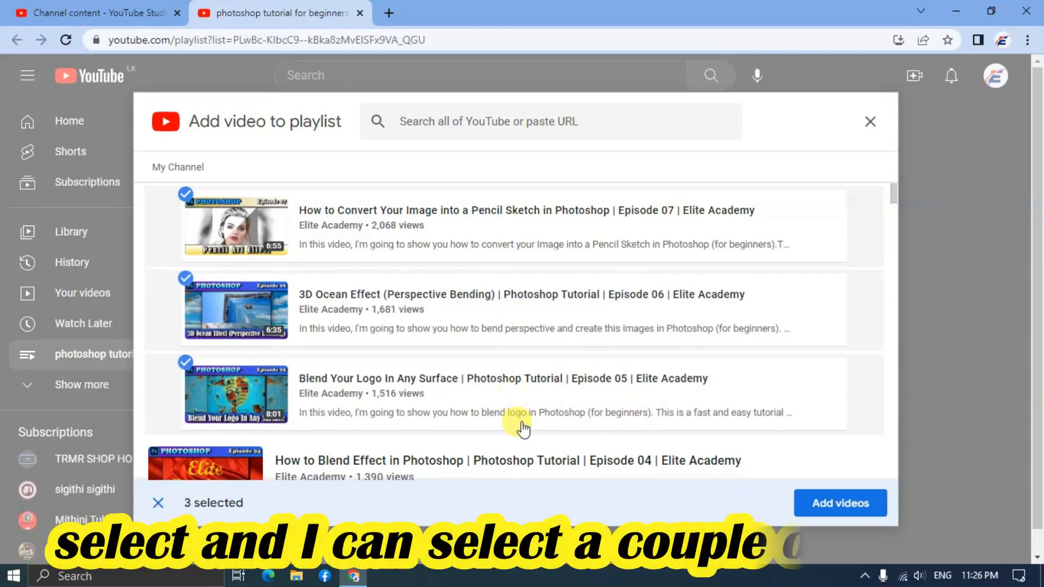
{"action": "left_click", "coordinate": [526, 469]}
Step: Select Photoshop Episodes 03, 02 and 01 and the "How To Remove A Background In Photoshop" short, and add all selected videos to the playlist
{"action": "scroll", "coordinate": [527, 468], "scroll_direction": "down", "scroll_amount": 4}
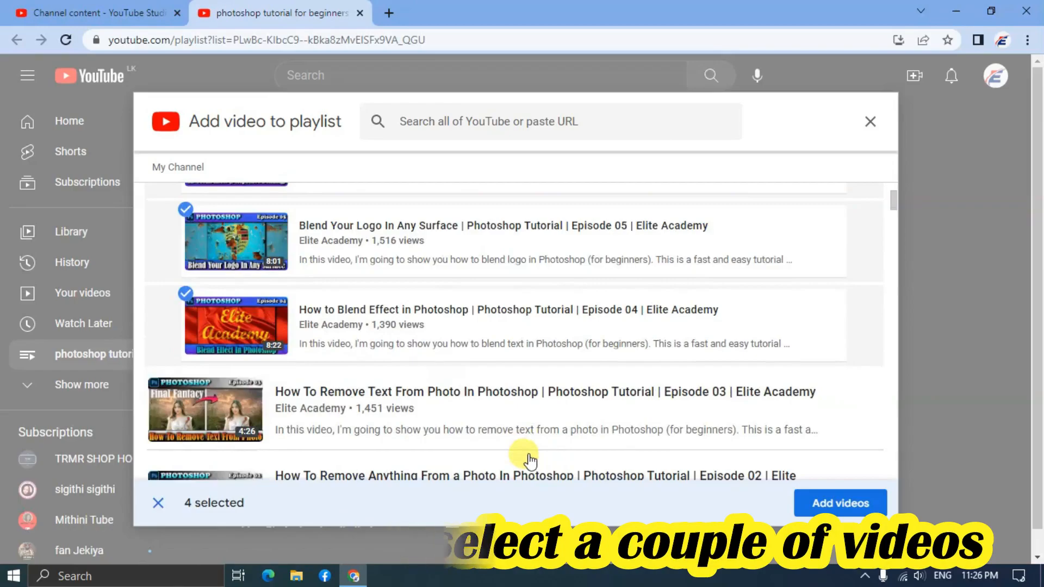
{"action": "left_click", "coordinate": [499, 333]}
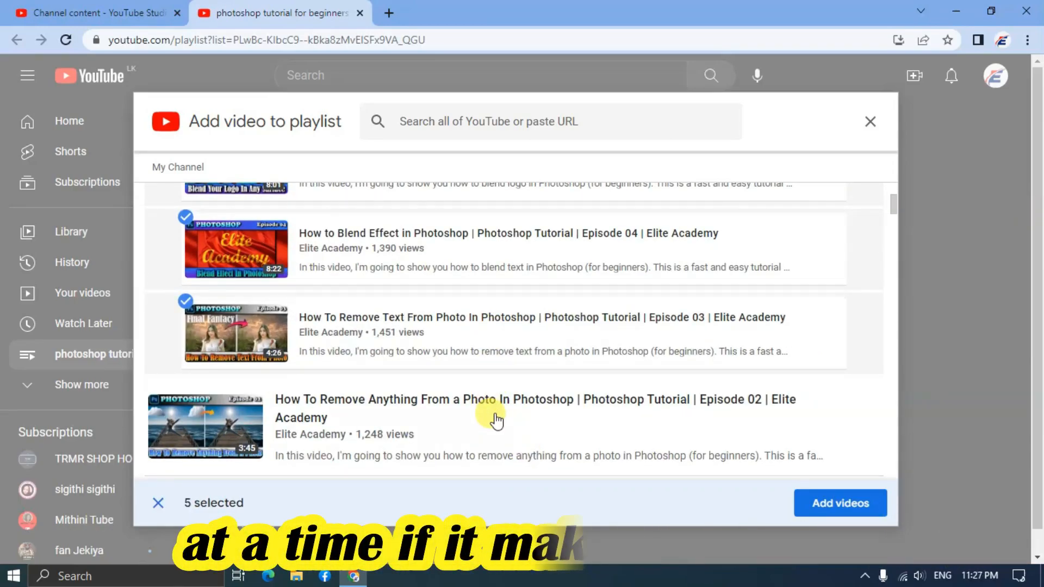
{"action": "left_click", "coordinate": [496, 421]}
{"action": "scroll", "coordinate": [497, 419], "scroll_direction": "down", "scroll_amount": 6}
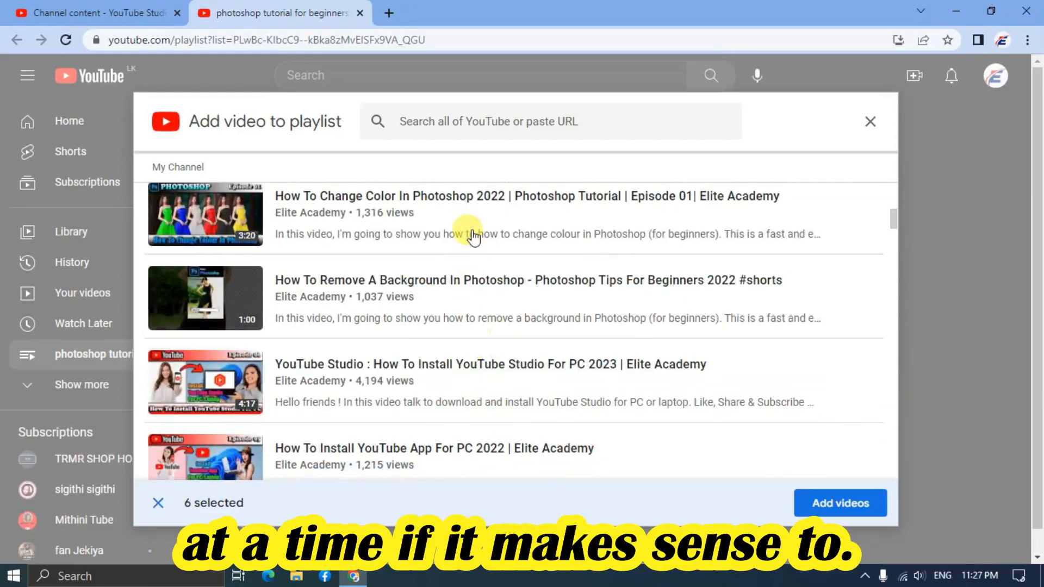
{"action": "left_click", "coordinate": [473, 219]}
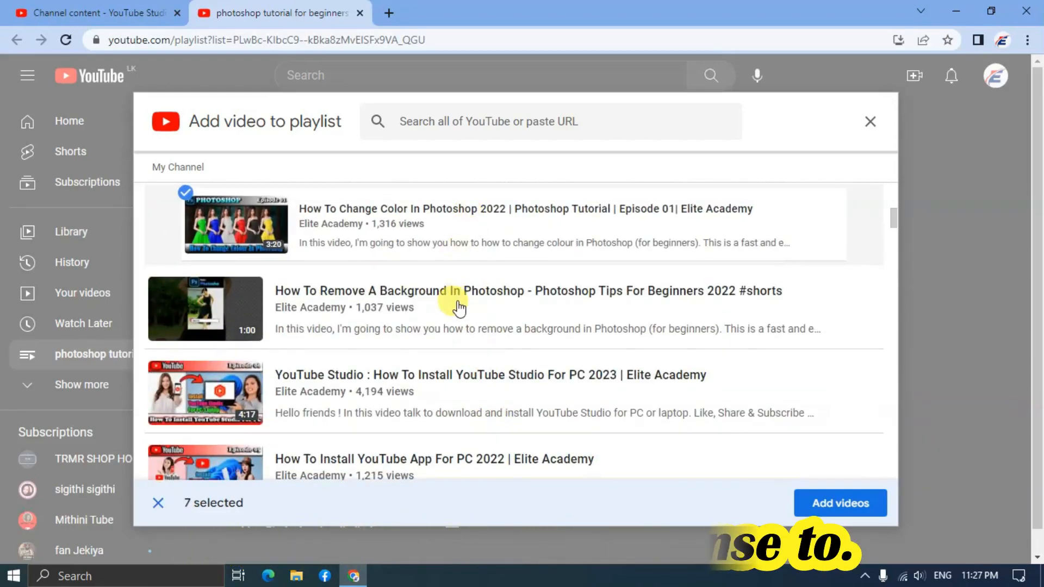
{"action": "left_click", "coordinate": [459, 308]}
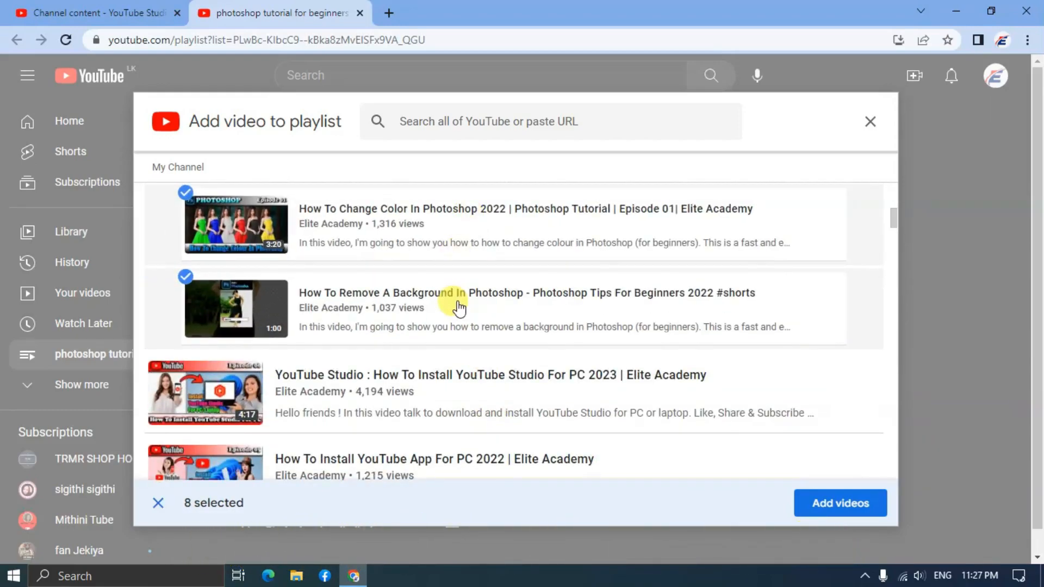
{"action": "left_click", "coordinate": [855, 511]}
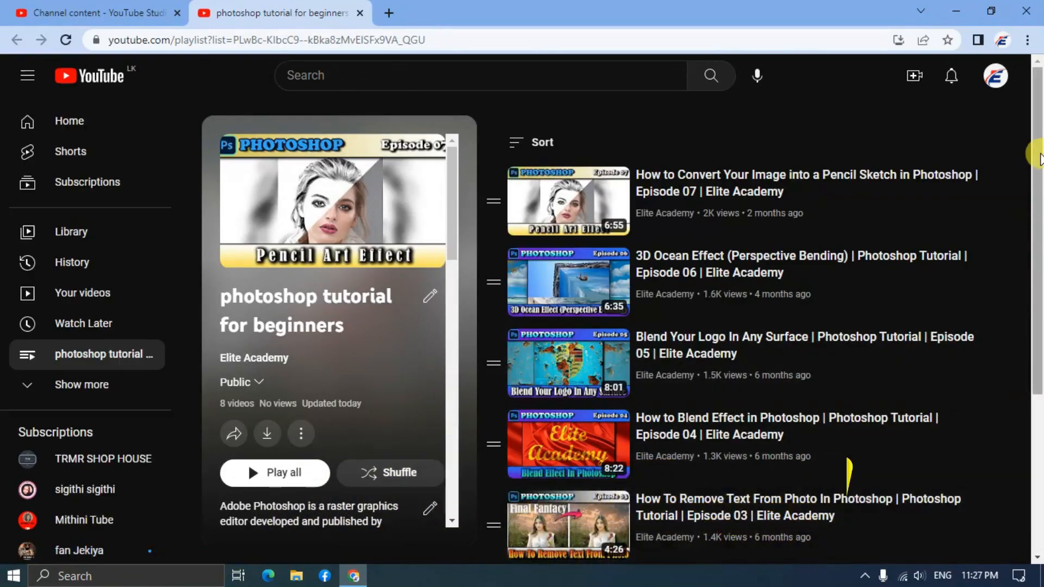
Step: Start adding more videos to the playlist and search all of YouTube for "photoshop tutorial for beginners"
{"action": "left_click_drag", "start_coordinate": [1036, 157], "coordinate": [1040, 136]}
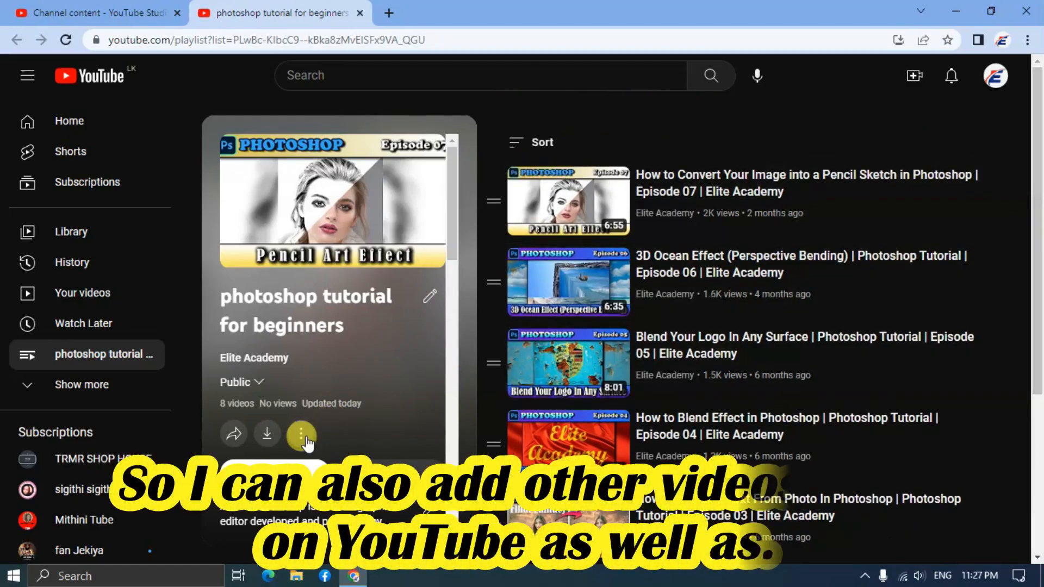
{"action": "left_click", "coordinate": [301, 435]}
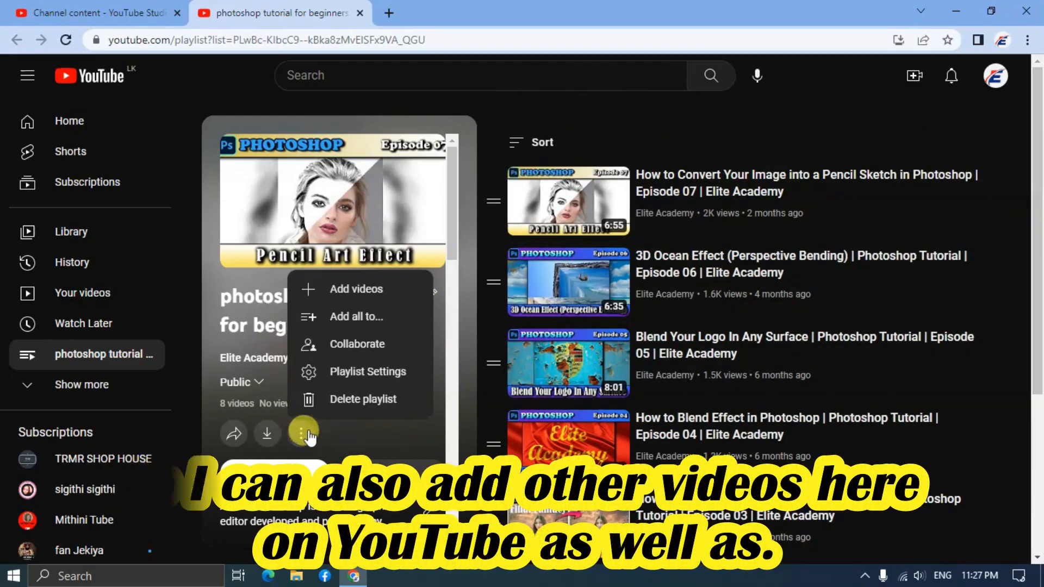
{"action": "left_click", "coordinate": [350, 293]}
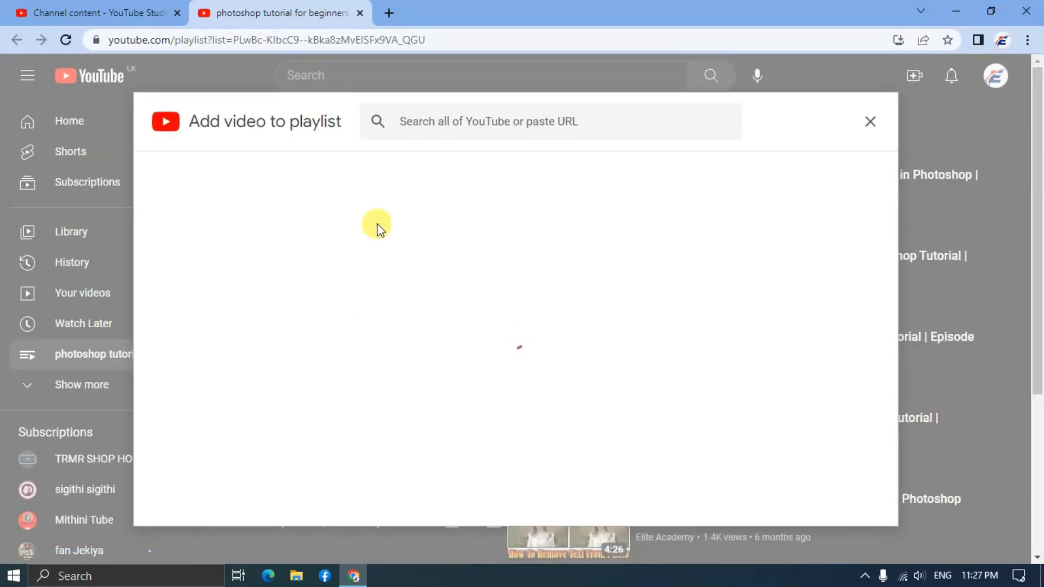
{"action": "left_click", "coordinate": [428, 121]}
{"action": "type", "text": "photoshop tutorial for beginners"}
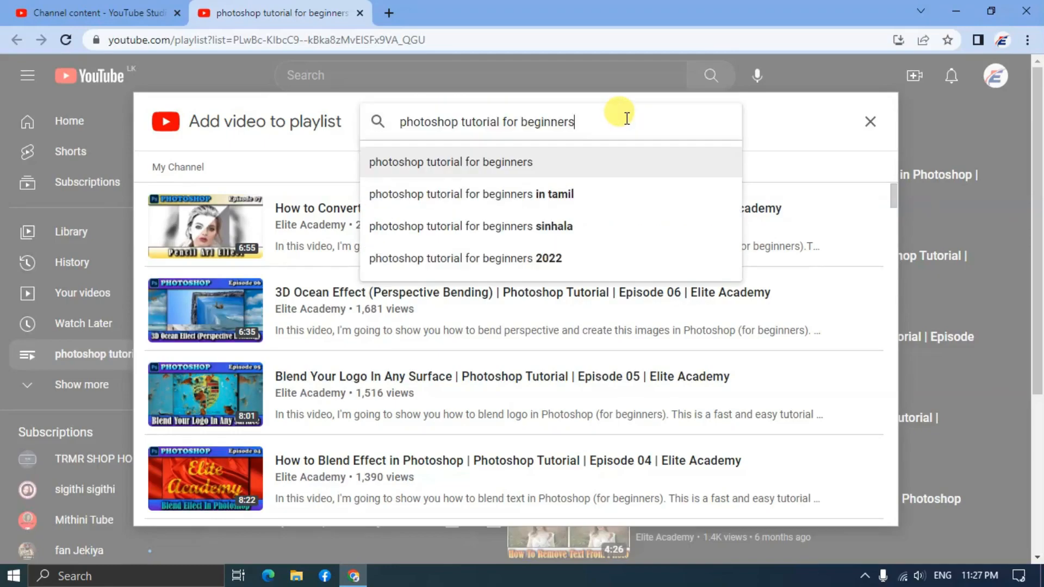
{"action": "key", "text": "Return"}
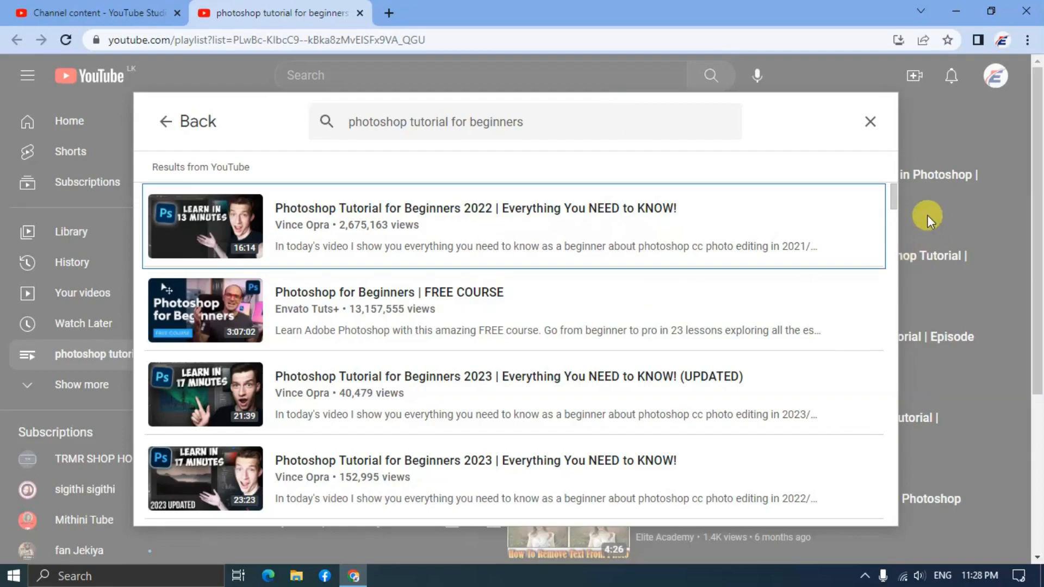
Step: Select Envato Tuts+'s "Photoshop for Beginners | FREE COURSE" from the search results and add it to the playlist
{"action": "left_click_drag", "start_coordinate": [896, 198], "coordinate": [904, 234]}
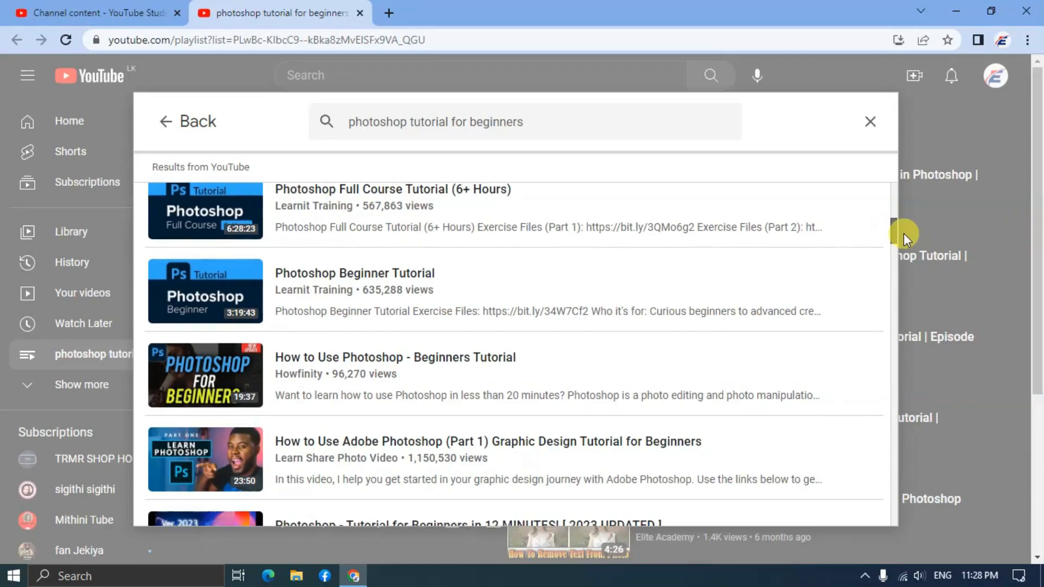
{"action": "left_click_drag", "start_coordinate": [904, 234], "coordinate": [916, 189]}
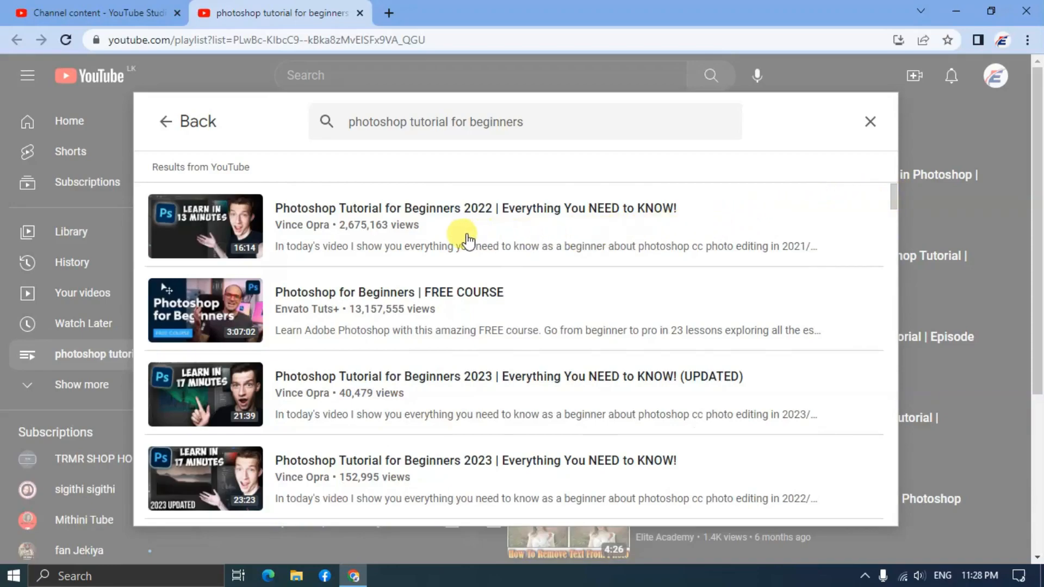
{"action": "left_click", "coordinate": [446, 305]}
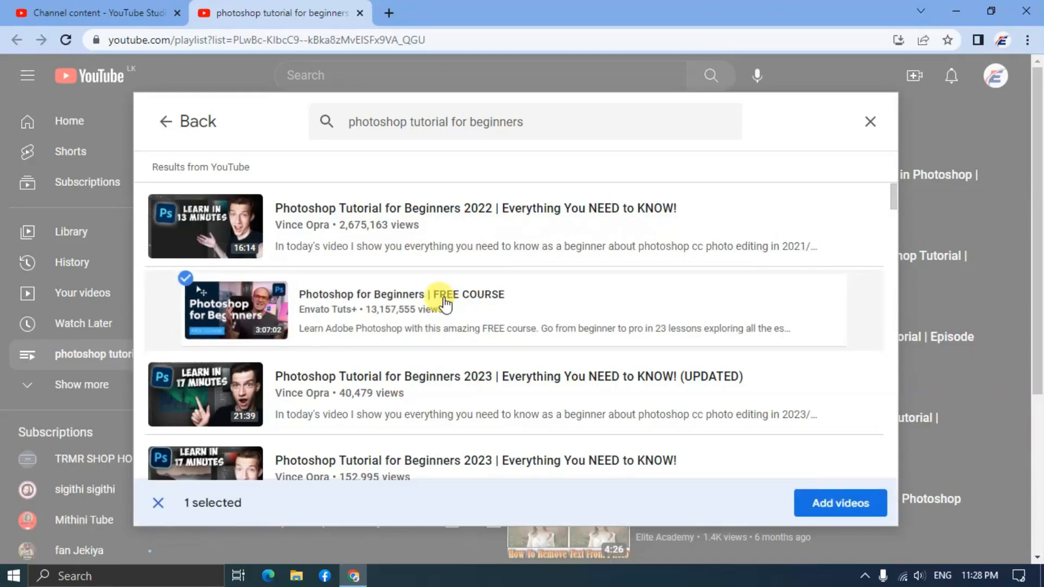
{"action": "left_click", "coordinate": [842, 504]}
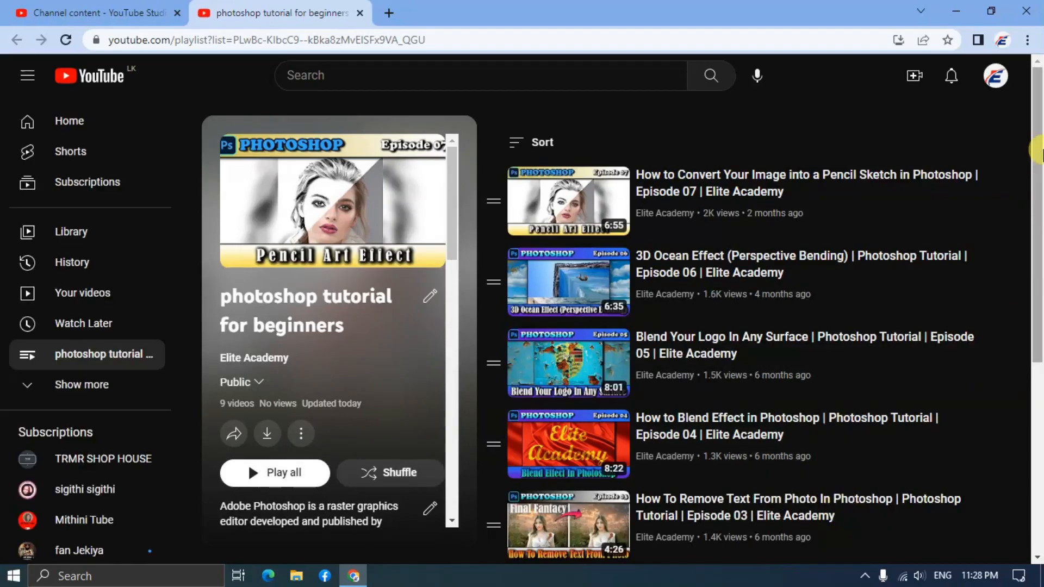
{"action": "left_click_drag", "start_coordinate": [1039, 154], "coordinate": [1031, 372]}
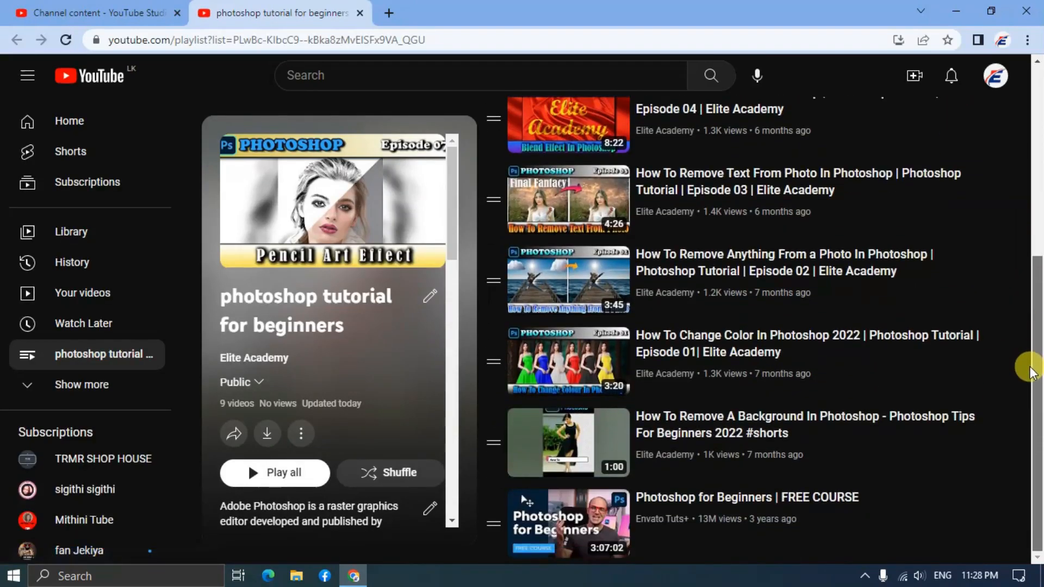